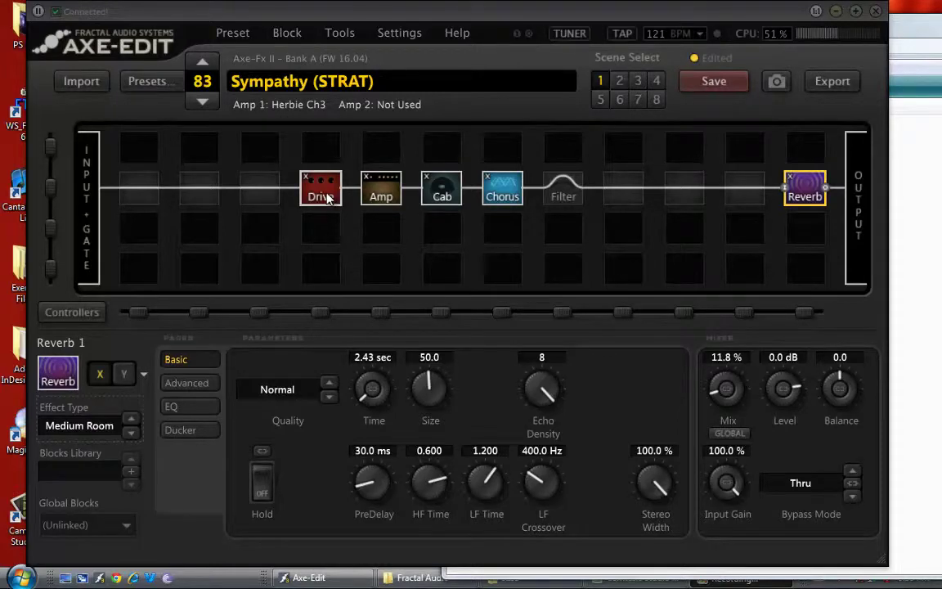
Show the Drive 1 block's BB Pre parameters (Drive 0.39, Tone 5.60) in the editor.
{"action": "left_click", "coordinate": [327, 198]}
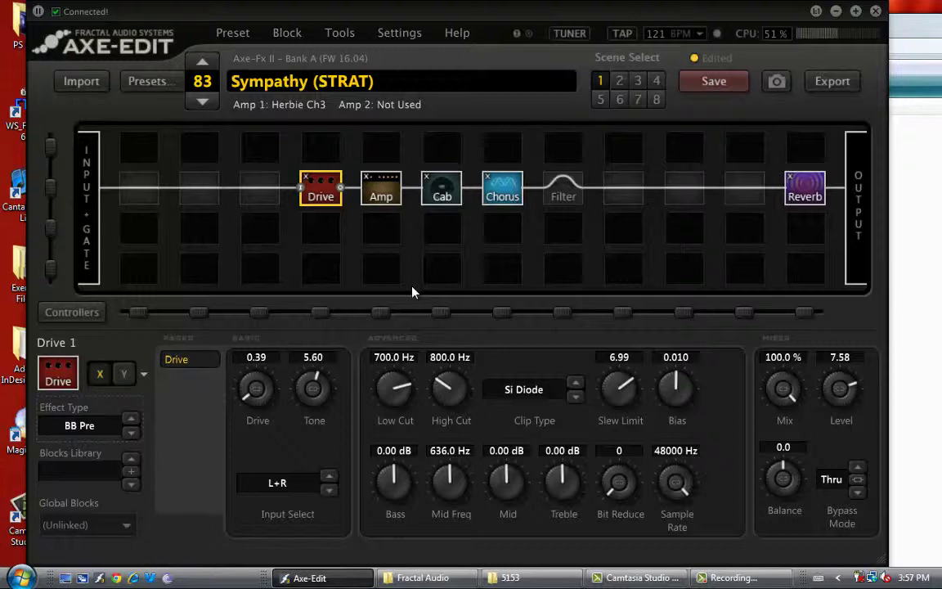
Load user cab U006: 4x12 Lerxst E906 Cone into Cab 1, after briefly trying U029 4x12 TV 421 Off-Axis.
{"action": "left_click", "coordinate": [439, 195]}
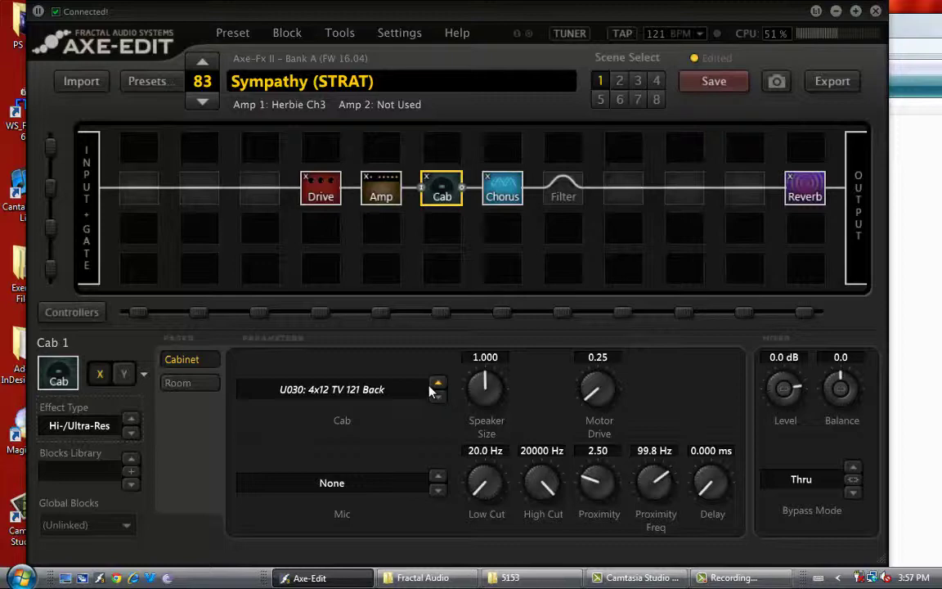
{"action": "left_click", "coordinate": [358, 390]}
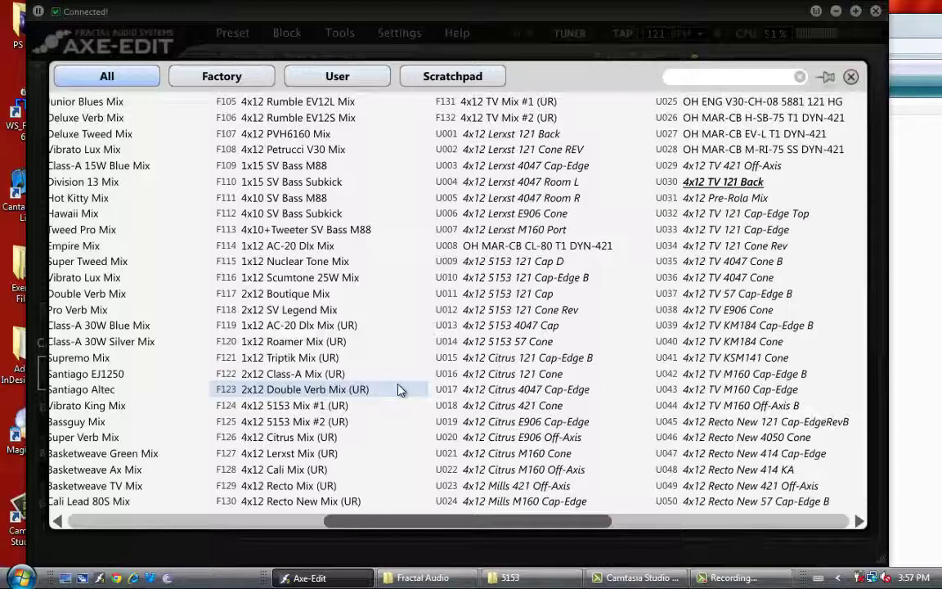
{"action": "left_click", "coordinate": [740, 168]}
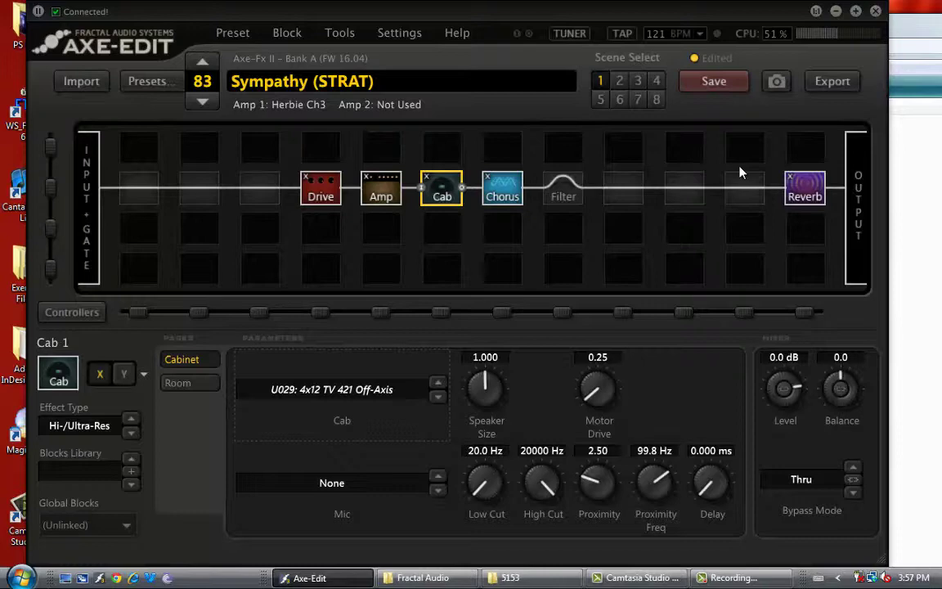
{"action": "left_click", "coordinate": [311, 389]}
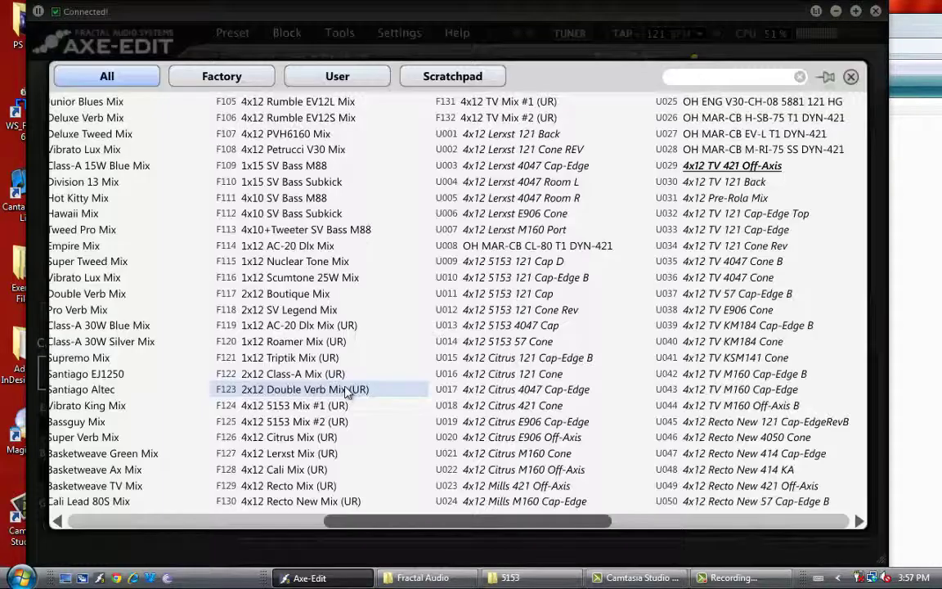
{"action": "left_click", "coordinate": [528, 218]}
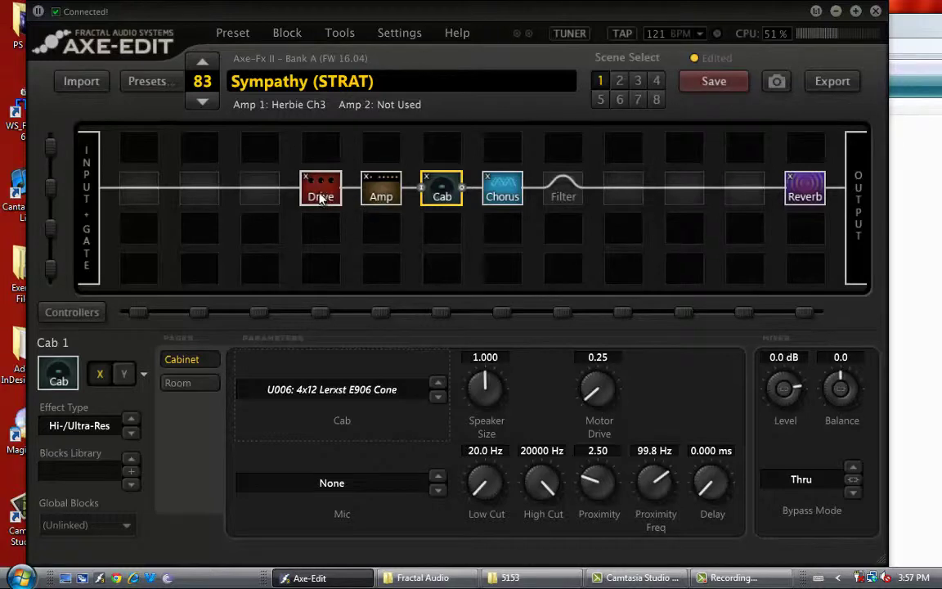
View the Amp block, then return to Drive 1 and take it out of bypass.
{"action": "left_click", "coordinate": [389, 203]}
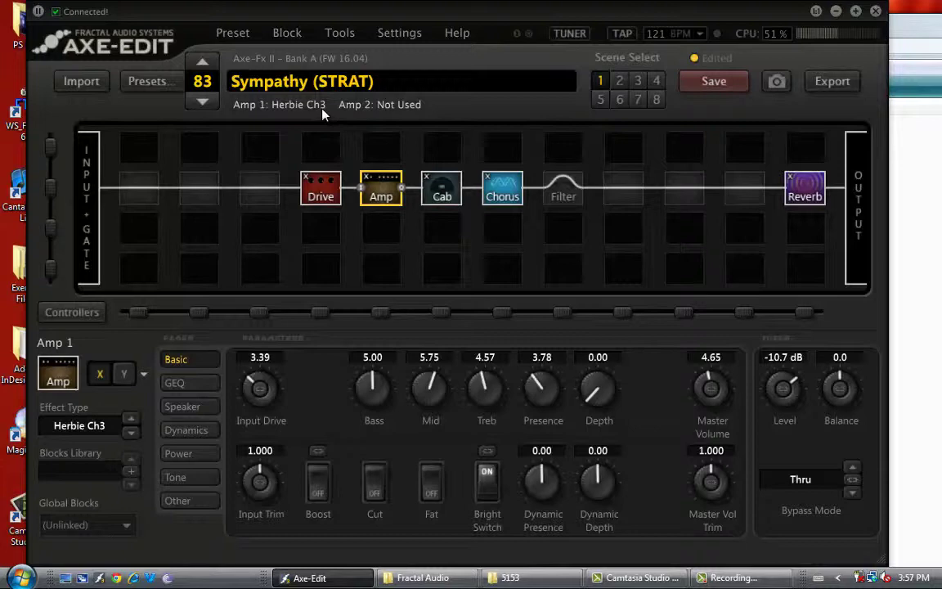
{"action": "left_click", "coordinate": [321, 196]}
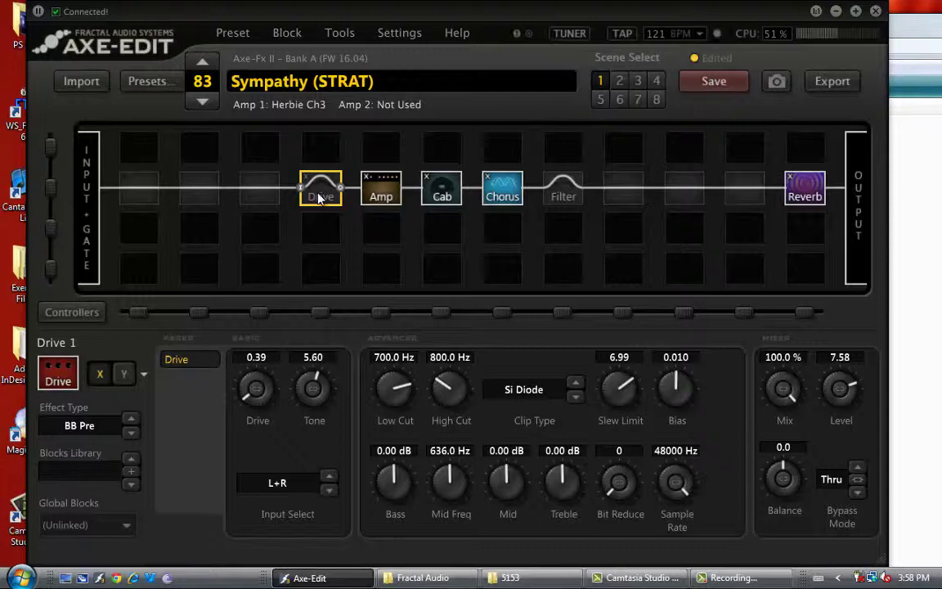
{"action": "left_click", "coordinate": [319, 198]}
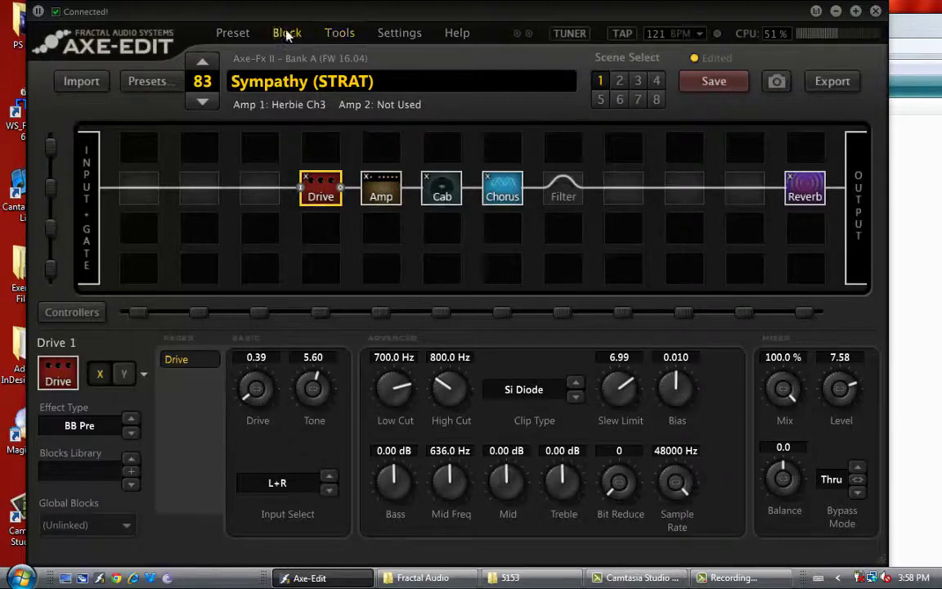
Launch Tools > Axe-Manage Cabs, accepting the unsaved-changes and backup warnings.
{"action": "left_click", "coordinate": [339, 33]}
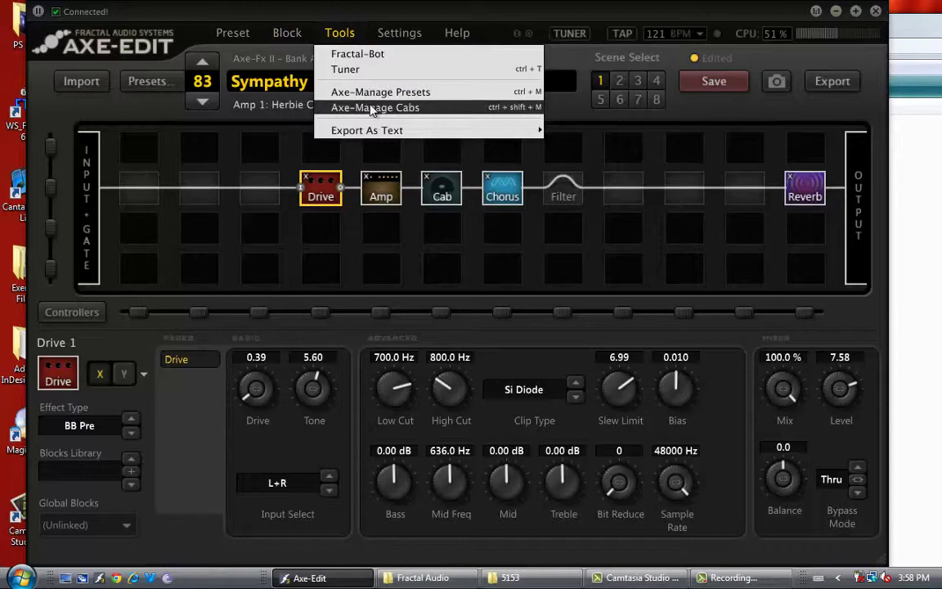
{"action": "left_click", "coordinate": [335, 92]}
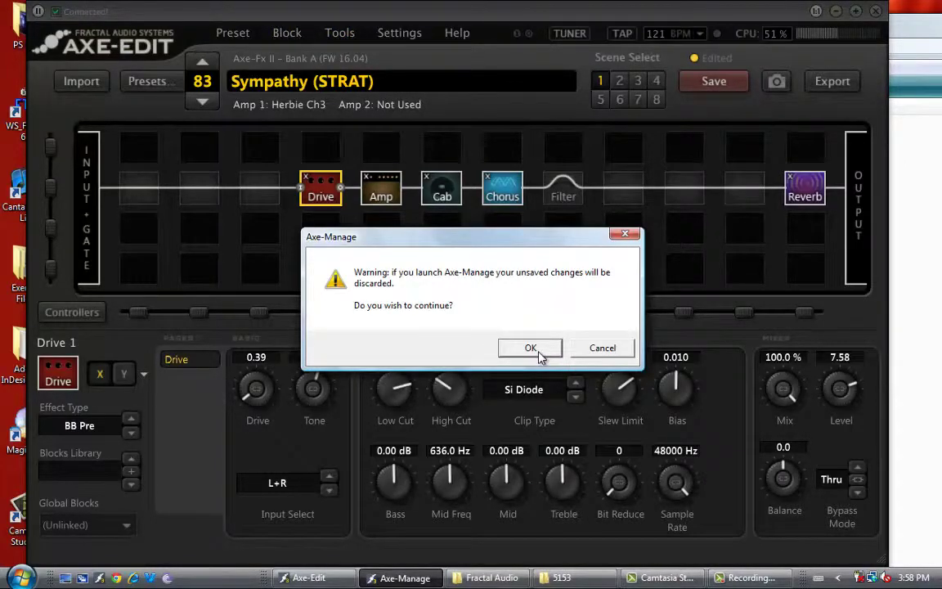
{"action": "left_click", "coordinate": [540, 353]}
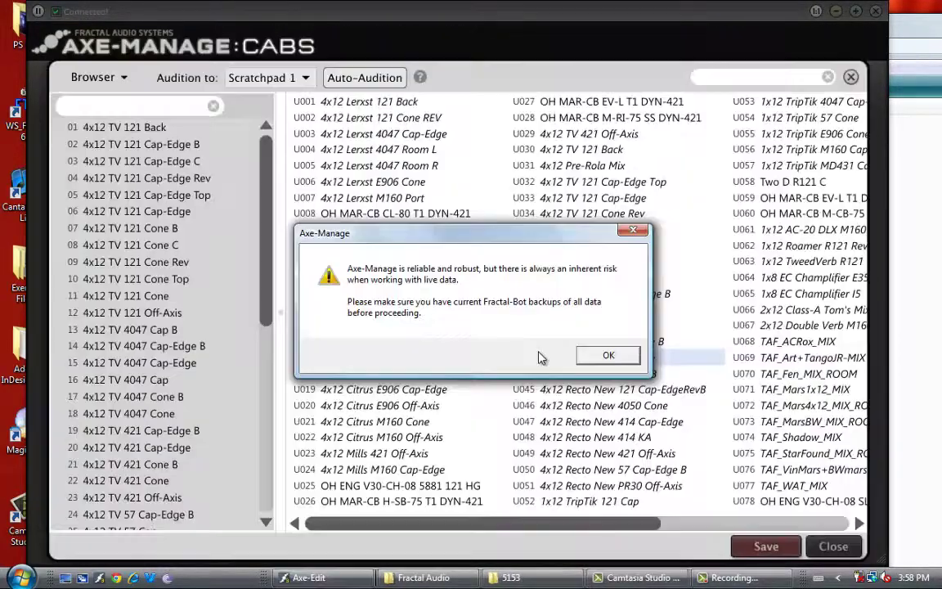
{"action": "left_click", "coordinate": [605, 355]}
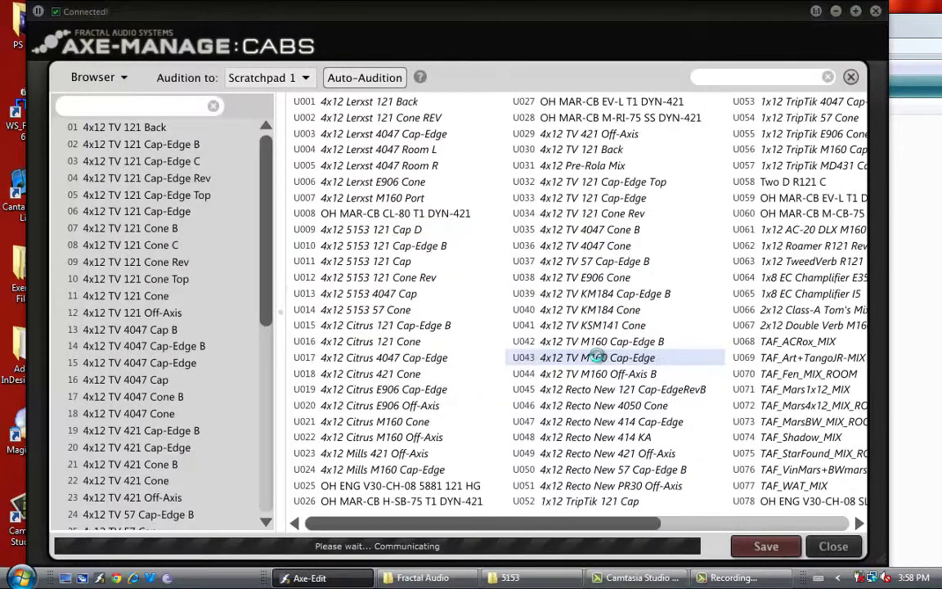
Hide and re-show the cab browser pane from the Browser menu.
{"action": "left_click", "coordinate": [103, 80]}
{"action": "left_click", "coordinate": [107, 97]}
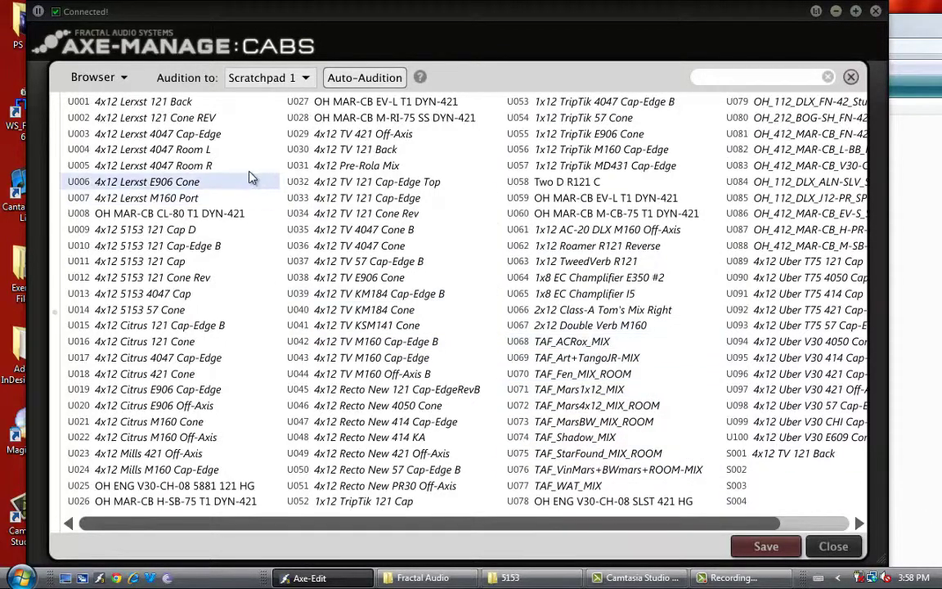
{"action": "left_click", "coordinate": [99, 79]}
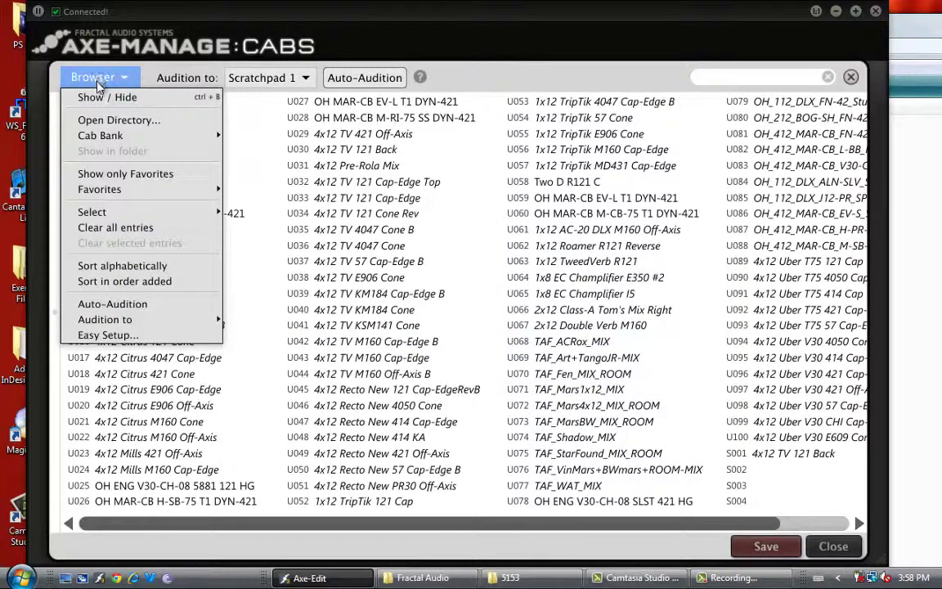
{"action": "left_click", "coordinate": [95, 97]}
{"action": "left_click", "coordinate": [93, 79]}
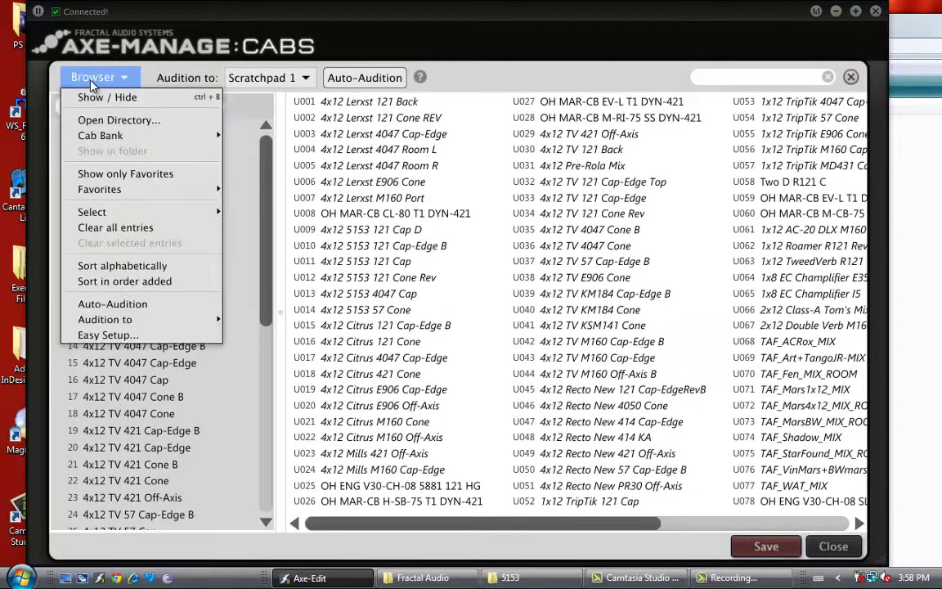
Scan the SysEx - II > 4x12 5153 folder and accept the 33 user cabs found.
{"action": "left_click", "coordinate": [94, 120]}
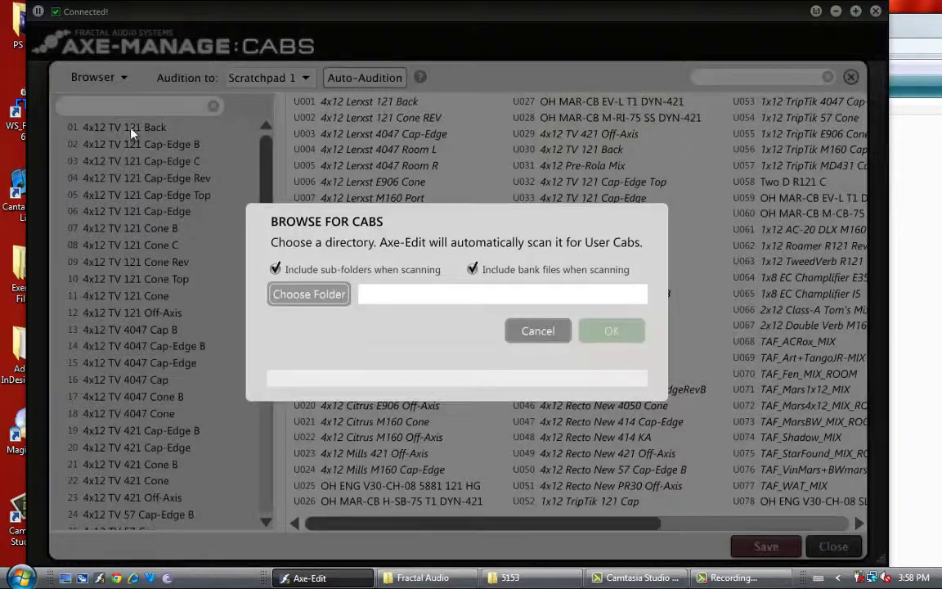
{"action": "left_click", "coordinate": [316, 301]}
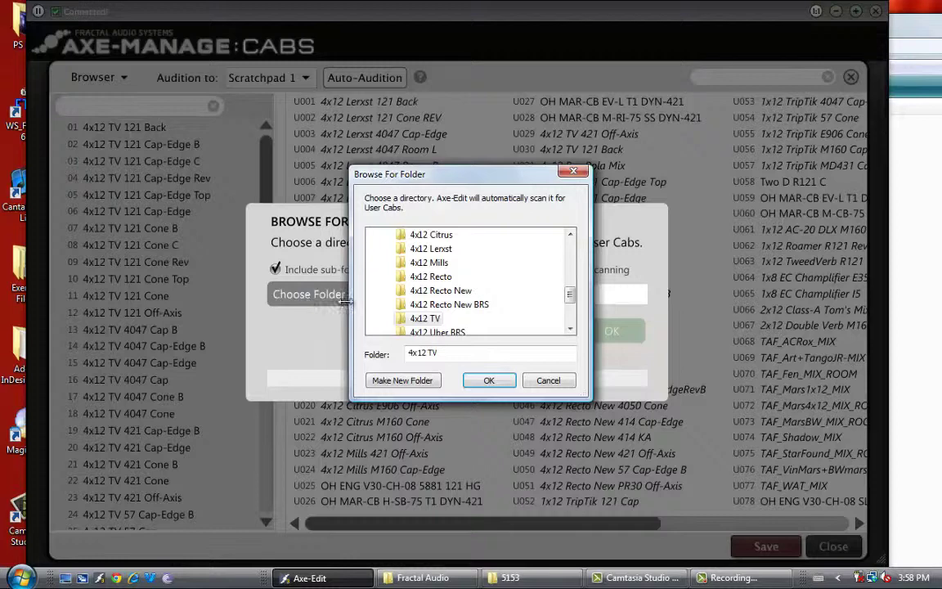
{"action": "left_click_drag", "start_coordinate": [571, 296], "coordinate": [577, 274]}
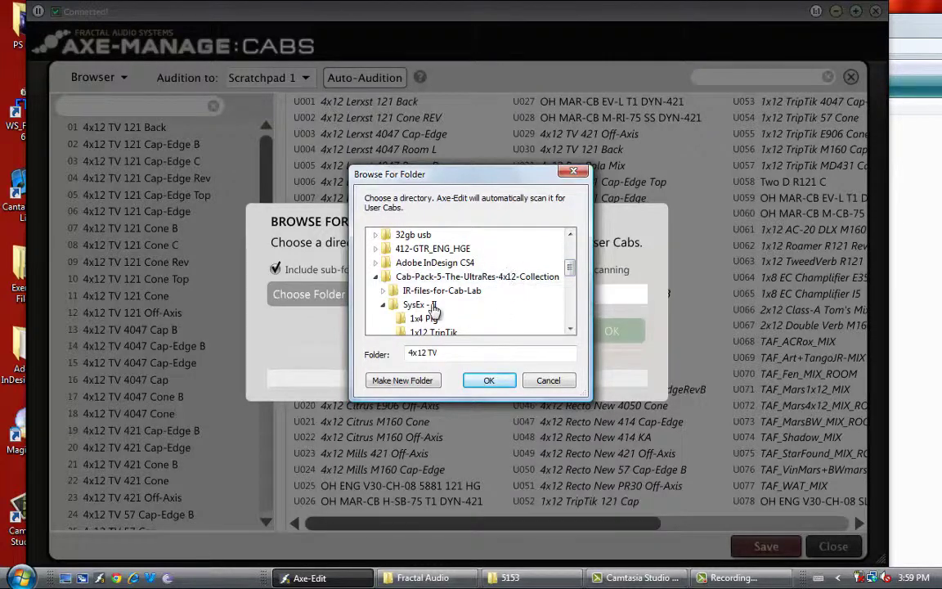
{"action": "left_click", "coordinate": [413, 306]}
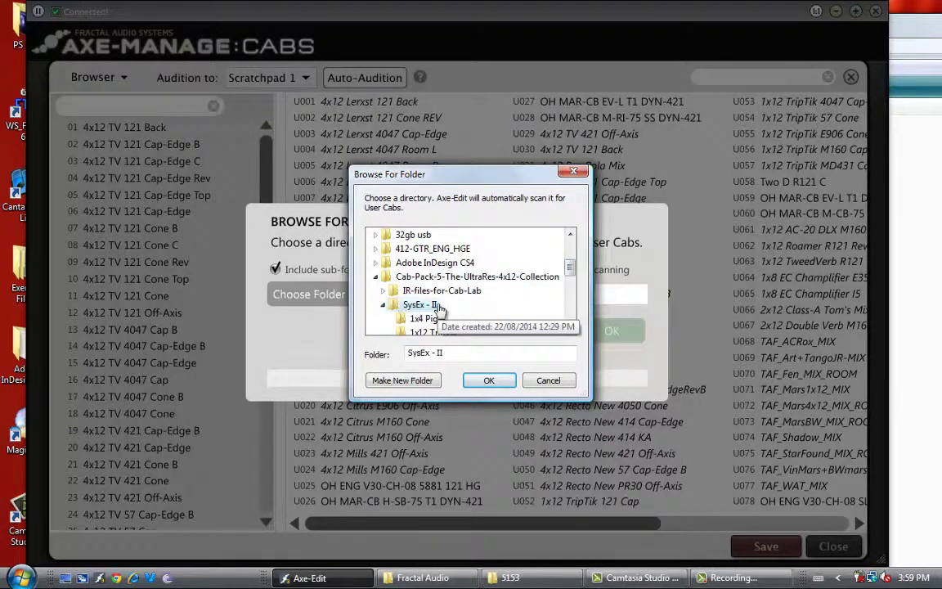
{"action": "scroll", "coordinate": [570, 273], "scroll_direction": "down", "scroll_amount": 1}
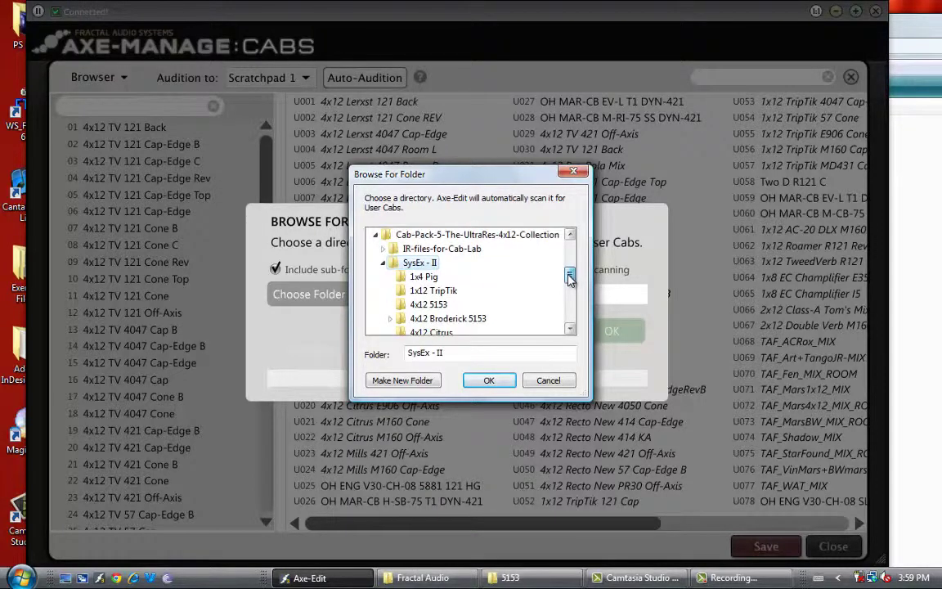
{"action": "scroll", "coordinate": [570, 278], "scroll_direction": "down", "scroll_amount": 1}
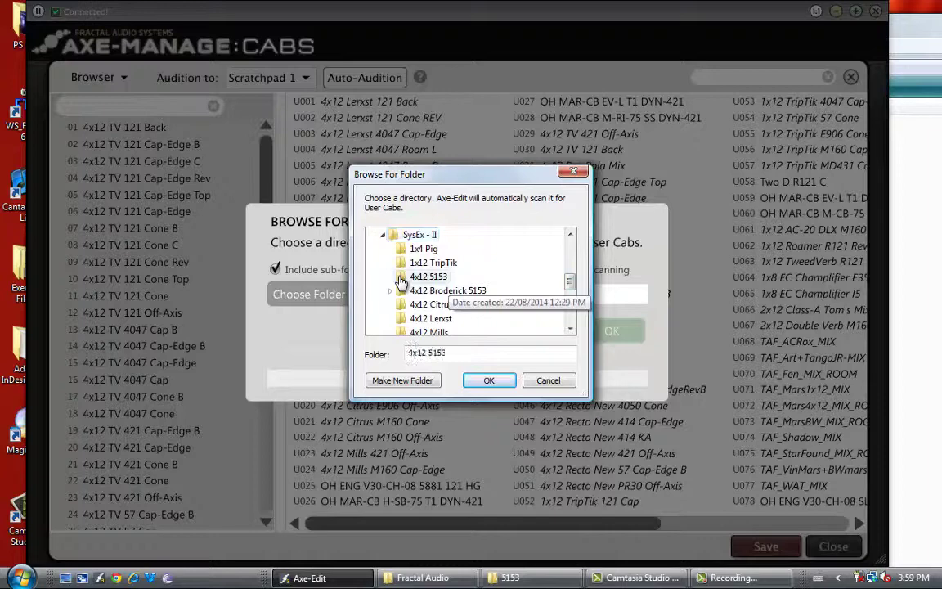
{"action": "left_click", "coordinate": [434, 279]}
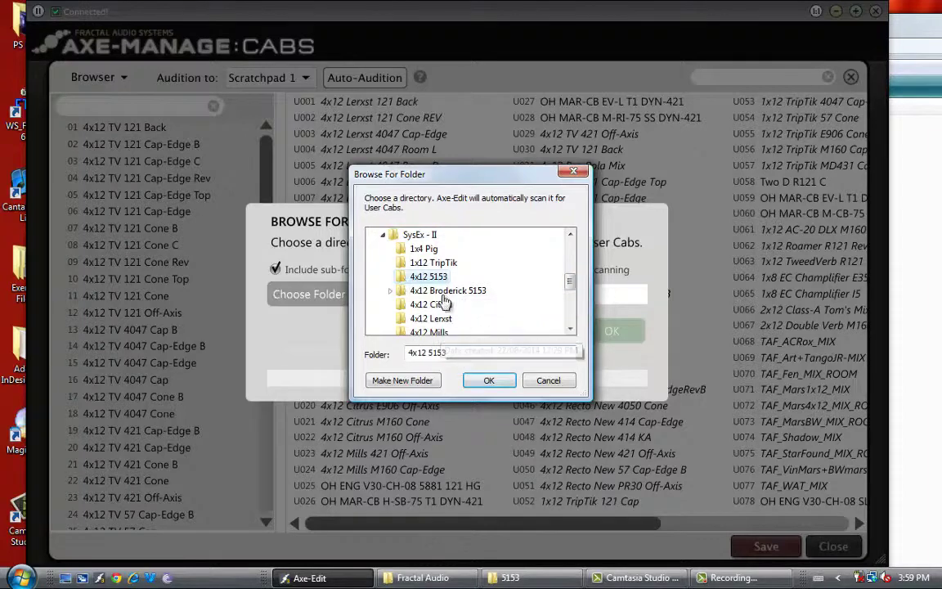
{"action": "left_click", "coordinate": [490, 381]}
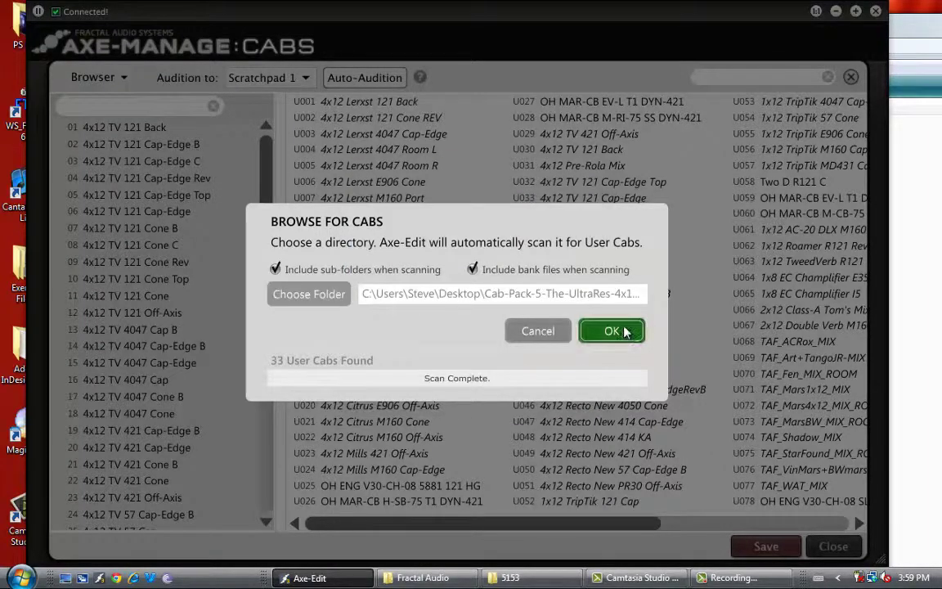
{"action": "left_click", "coordinate": [625, 330]}
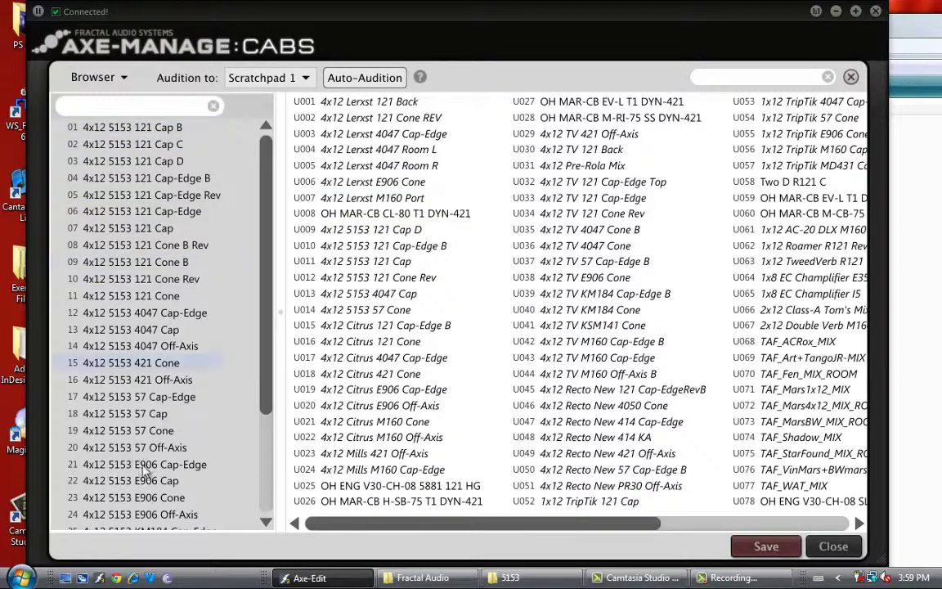
{"action": "left_click_drag", "start_coordinate": [268, 418], "coordinate": [278, 384]}
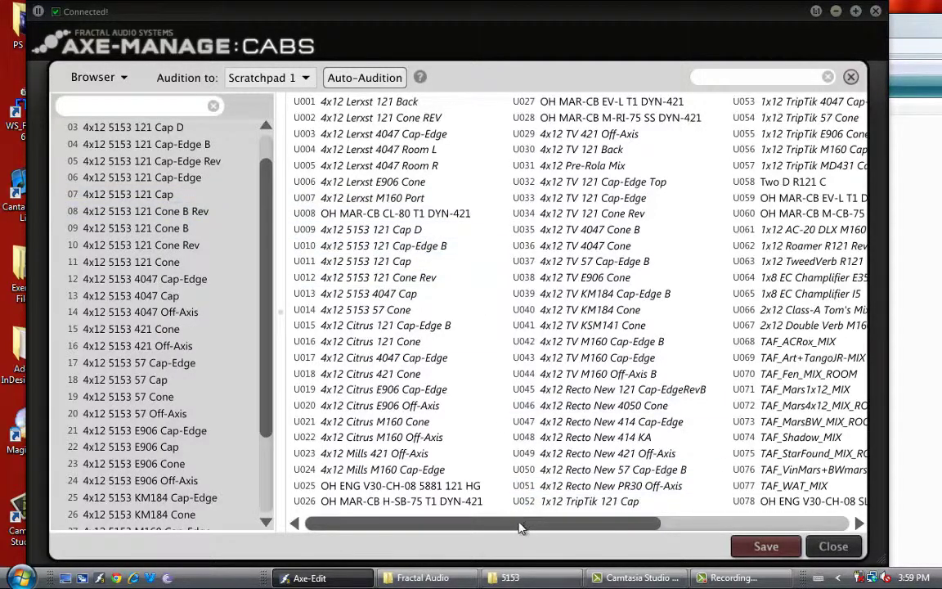
{"action": "scroll", "coordinate": [471, 473], "scroll_direction": "right", "scroll_amount": 3}
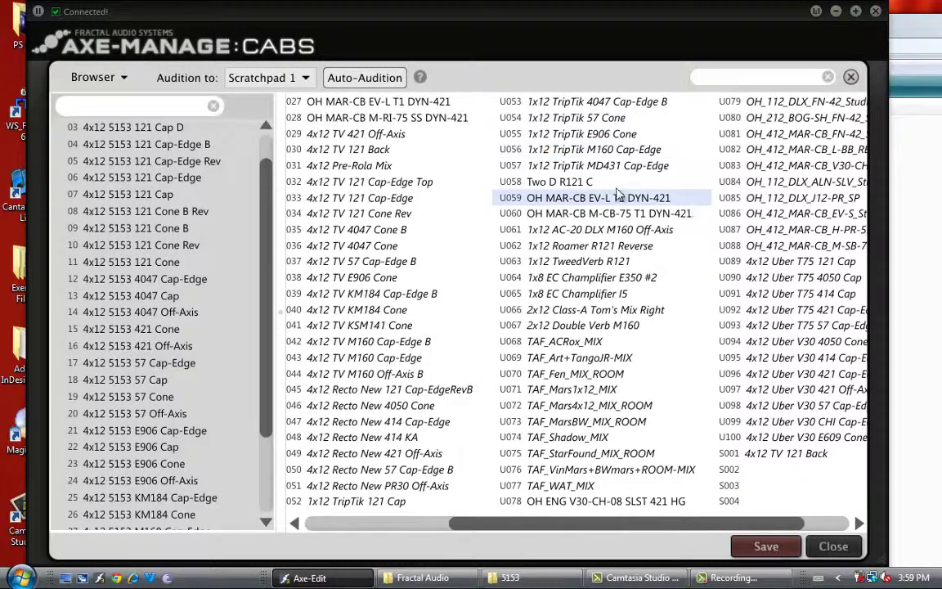
Audition 4x12 5153 121 Cap D in scratchpad S001, applying the Cab Audition Easy Setup.
{"action": "left_click", "coordinate": [156, 134]}
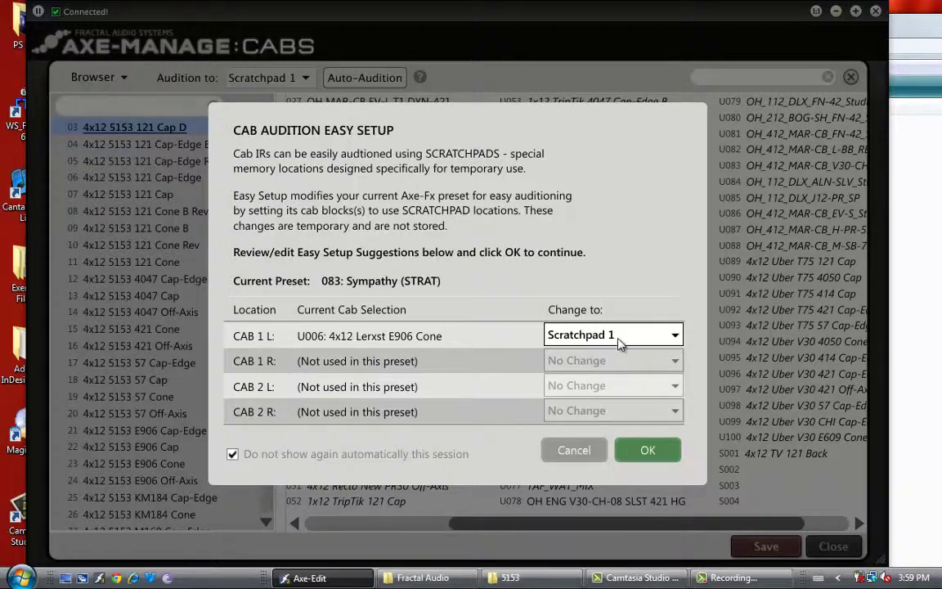
{"action": "left_click", "coordinate": [648, 450]}
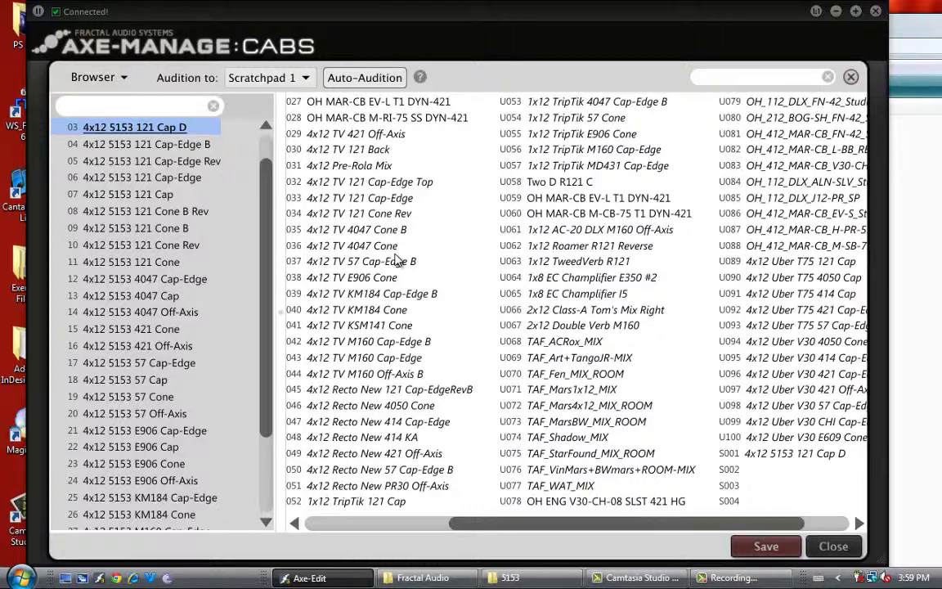
Audition the 121 Cap-Edge Rev cab, then the 4x12 5153 421 Off-Axis cab in S001.
{"action": "left_click", "coordinate": [186, 162]}
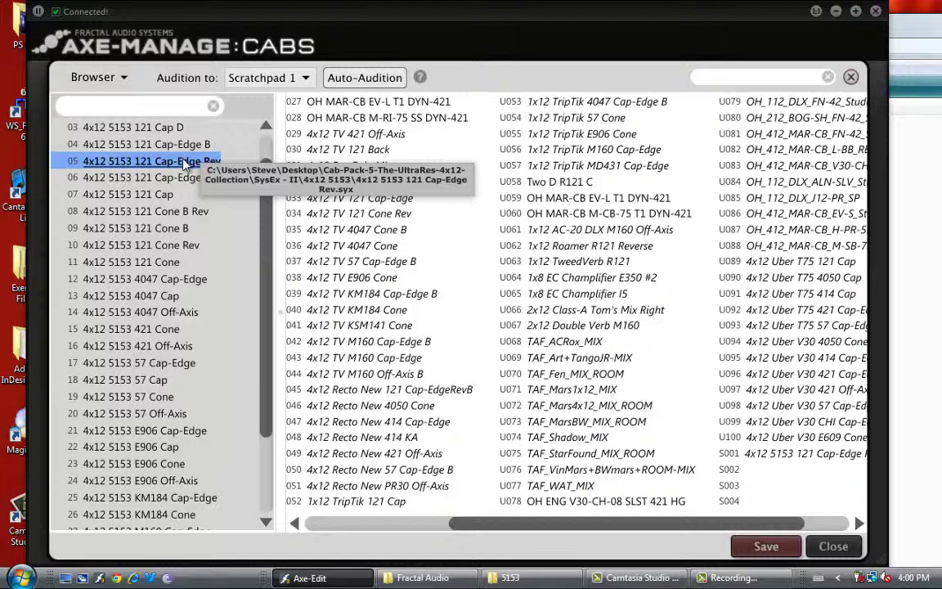
{"action": "left_click", "coordinate": [171, 346]}
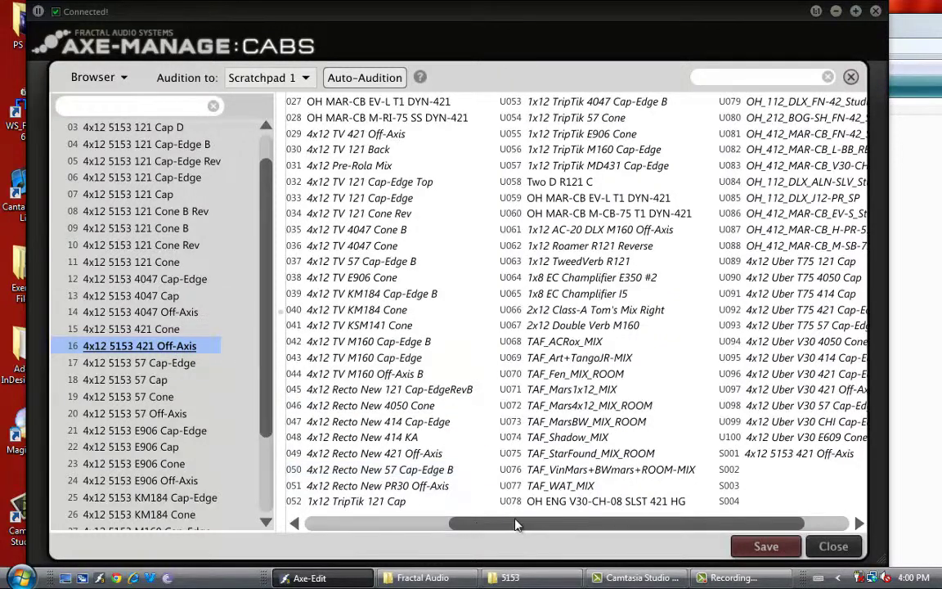
Drag 4x12 5153 421 Off-Axis from the browser into user cab slot U031.
{"action": "left_click_drag", "start_coordinate": [515, 524], "coordinate": [447, 525]}
{"action": "left_click_drag", "start_coordinate": [140, 345], "coordinate": [390, 167]}
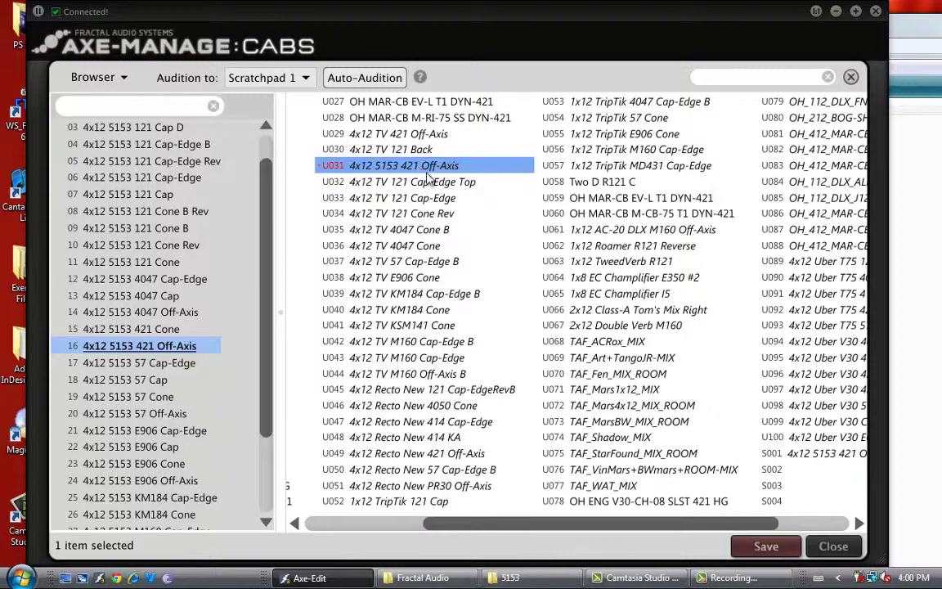
{"action": "left_click_drag", "start_coordinate": [431, 172], "coordinate": [349, 162]}
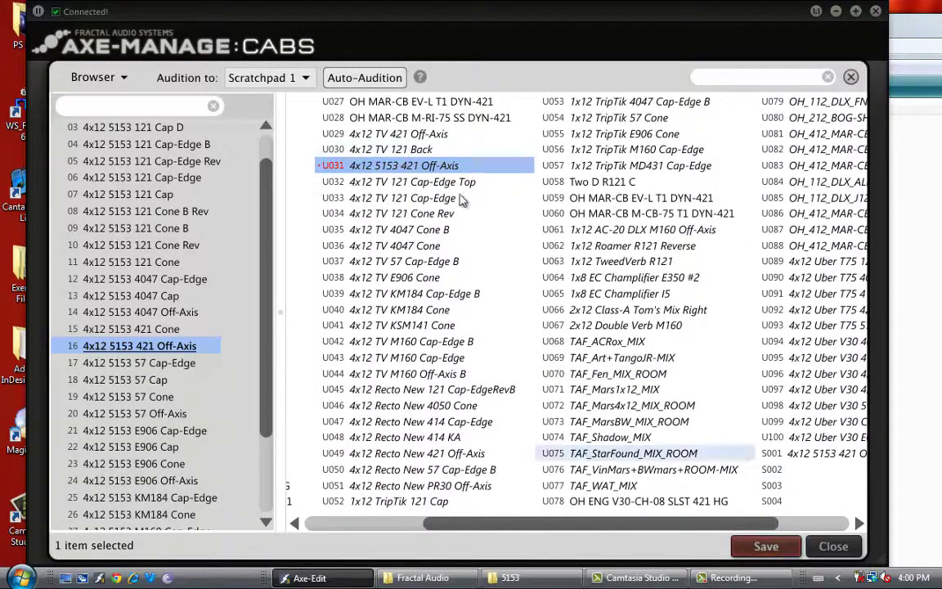
{"action": "left_click_drag", "start_coordinate": [415, 179], "coordinate": [176, 352]}
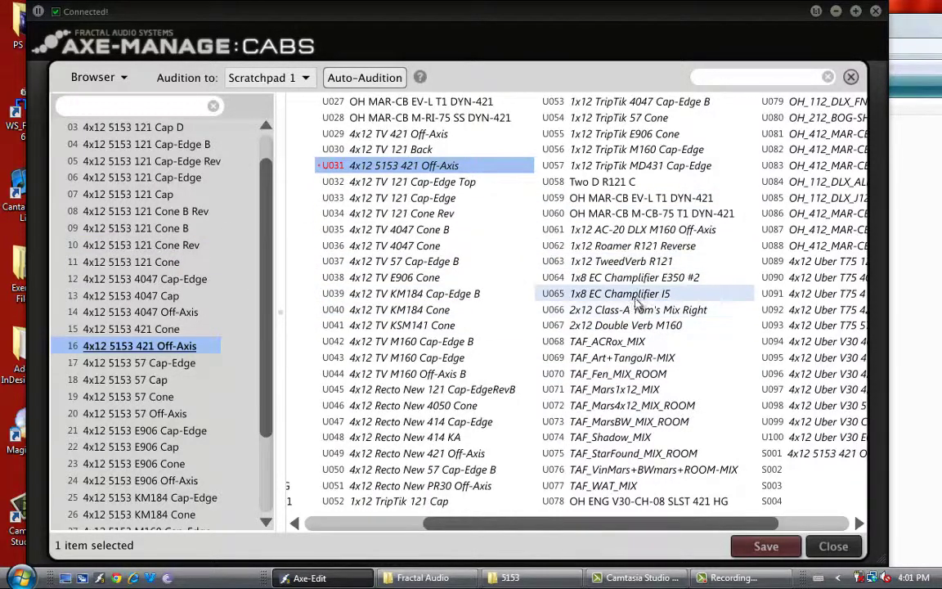
Save the U031 cab change to the unit and close the Axe-Manage Cabs window.
{"action": "left_click", "coordinate": [765, 552]}
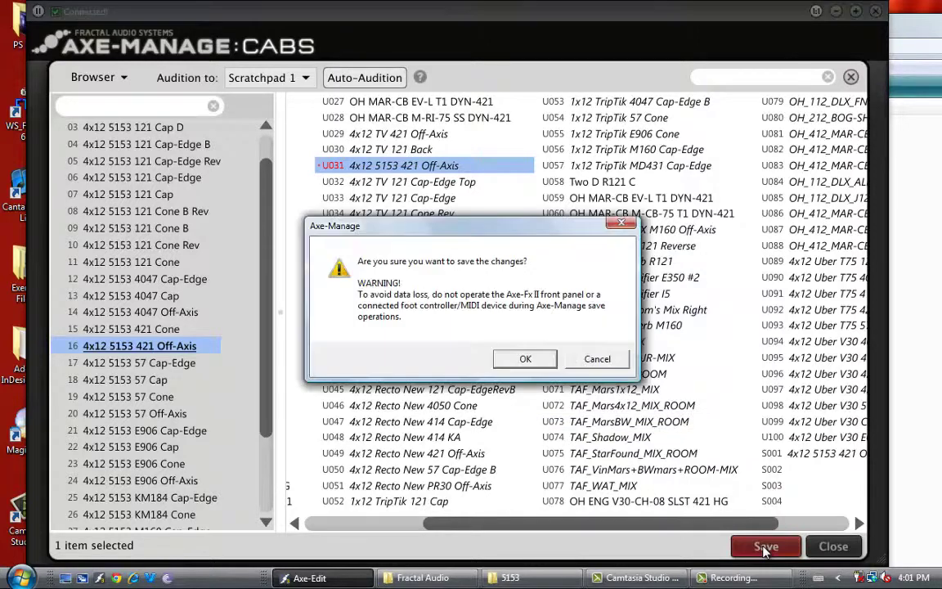
{"action": "left_click", "coordinate": [521, 362]}
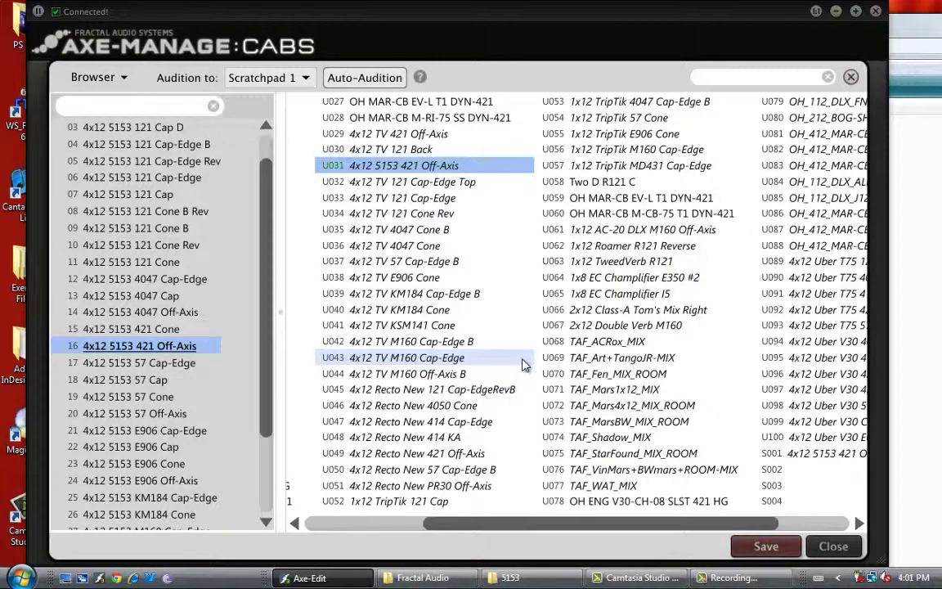
{"action": "left_click", "coordinate": [852, 77]}
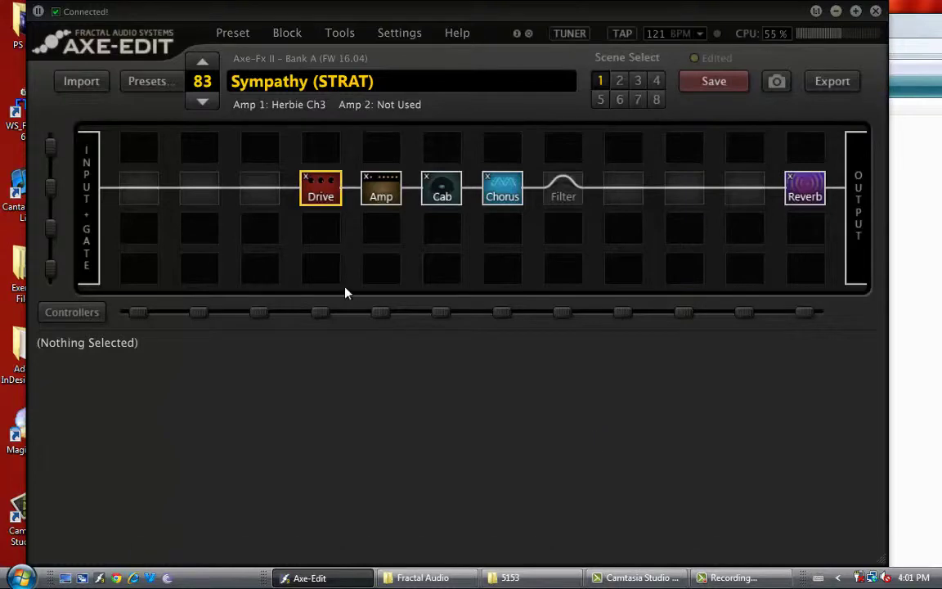
Set Cab 1 to U036: 4x12 TV 4047 Cone after trying U031 and U034.
{"action": "left_click", "coordinate": [441, 192]}
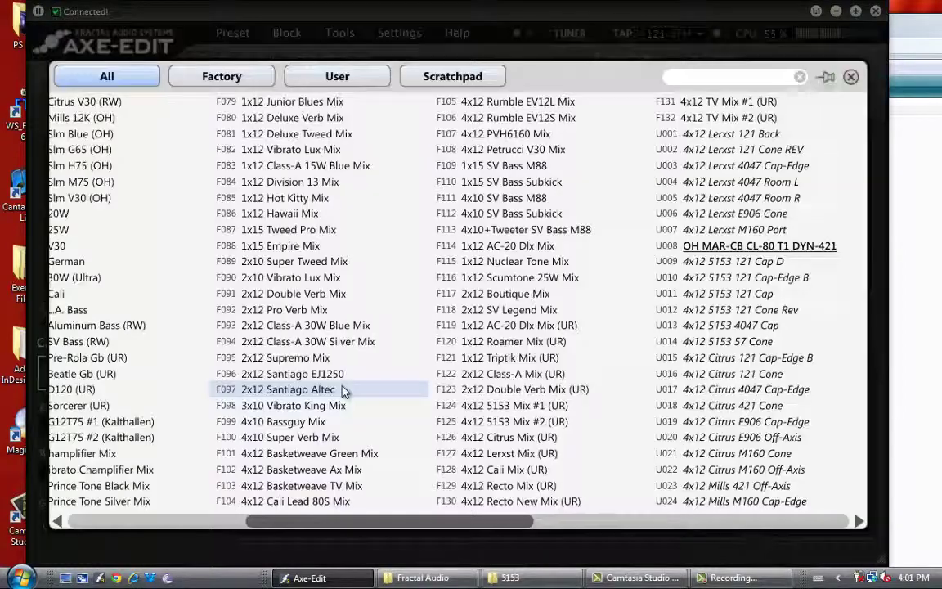
{"action": "left_click", "coordinate": [342, 391]}
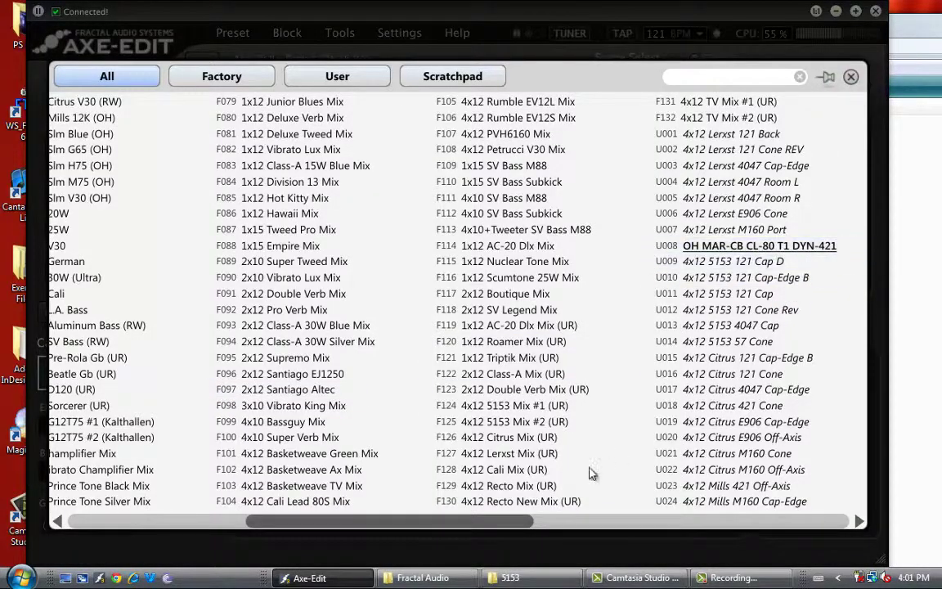
{"action": "scroll", "coordinate": [589, 527], "scroll_direction": "down", "scroll_amount": 2}
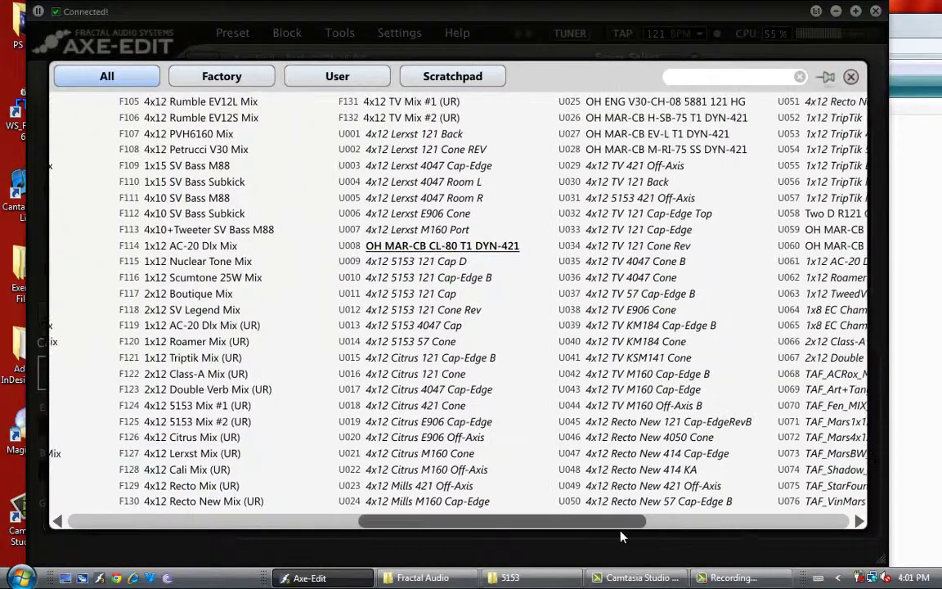
{"action": "left_click", "coordinate": [609, 202]}
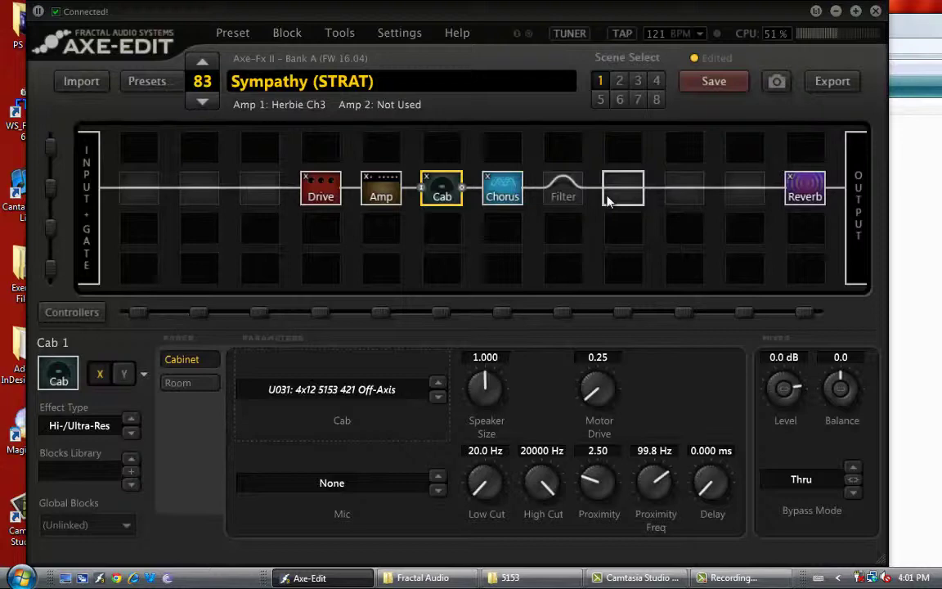
{"action": "left_click", "coordinate": [421, 386]}
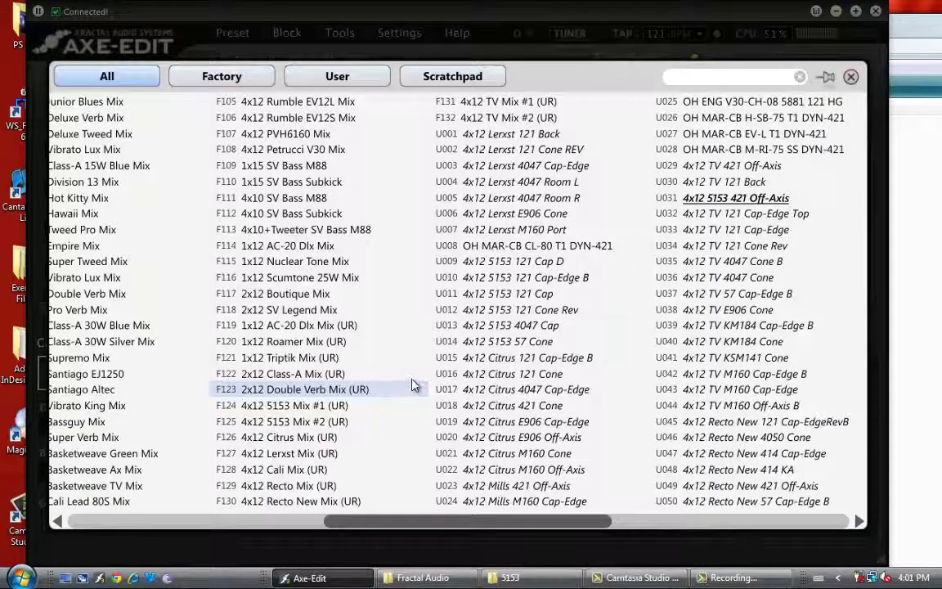
{"action": "left_click", "coordinate": [699, 247]}
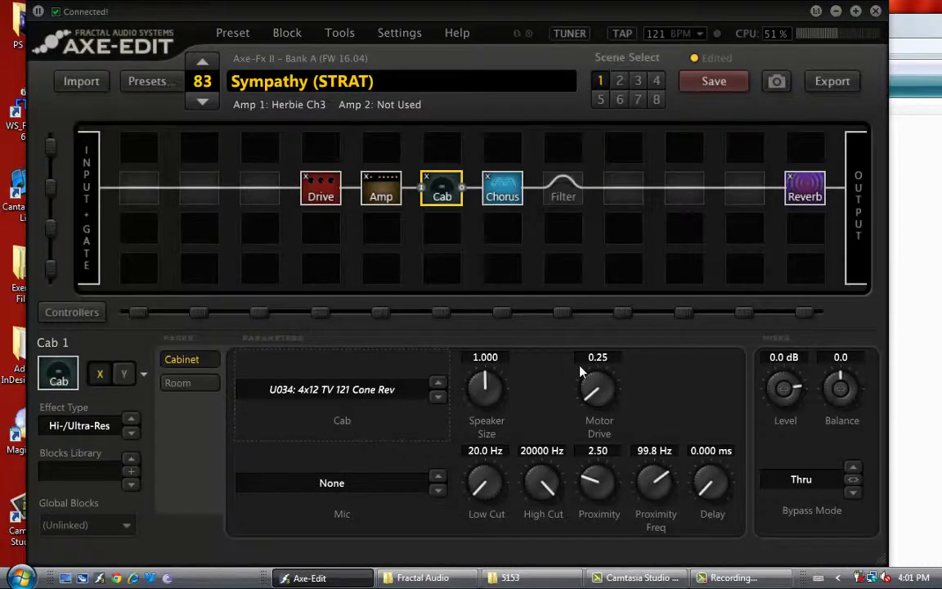
{"action": "left_click", "coordinate": [405, 396]}
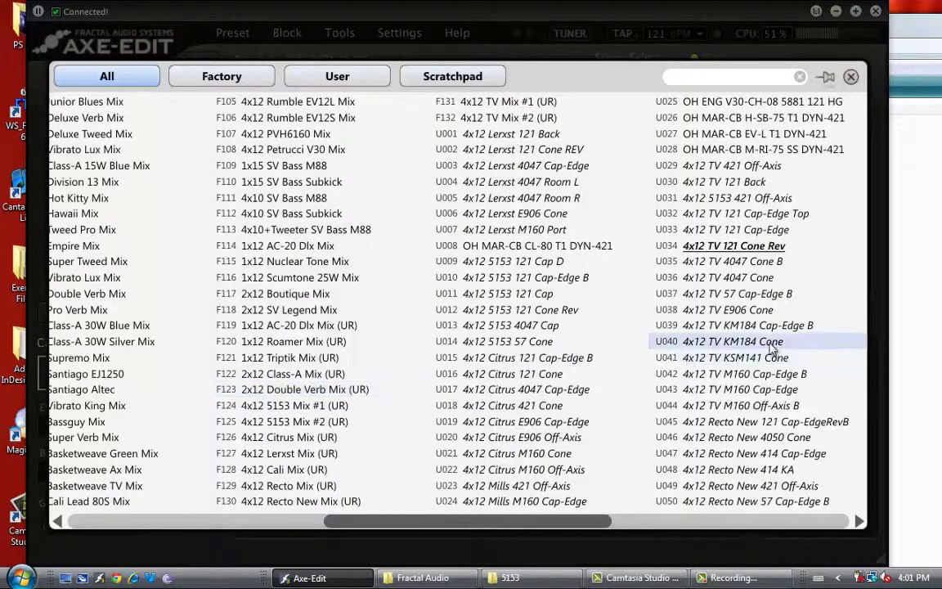
{"action": "left_click", "coordinate": [763, 280]}
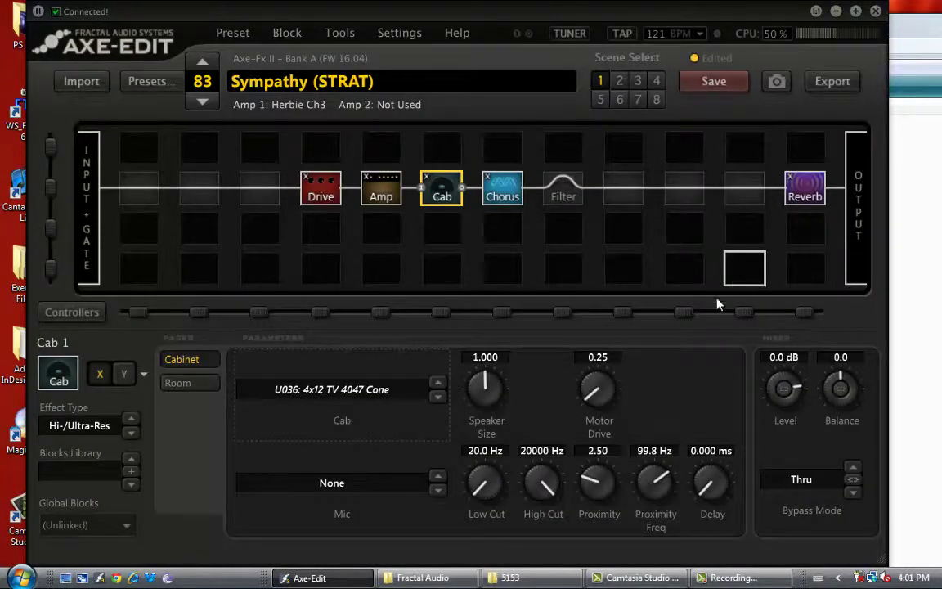
Switch the Cab block to Stereo UltraRes and load U042: 4x12 TV M160 Cap-Edge B on the left.
{"action": "left_click", "coordinate": [90, 426]}
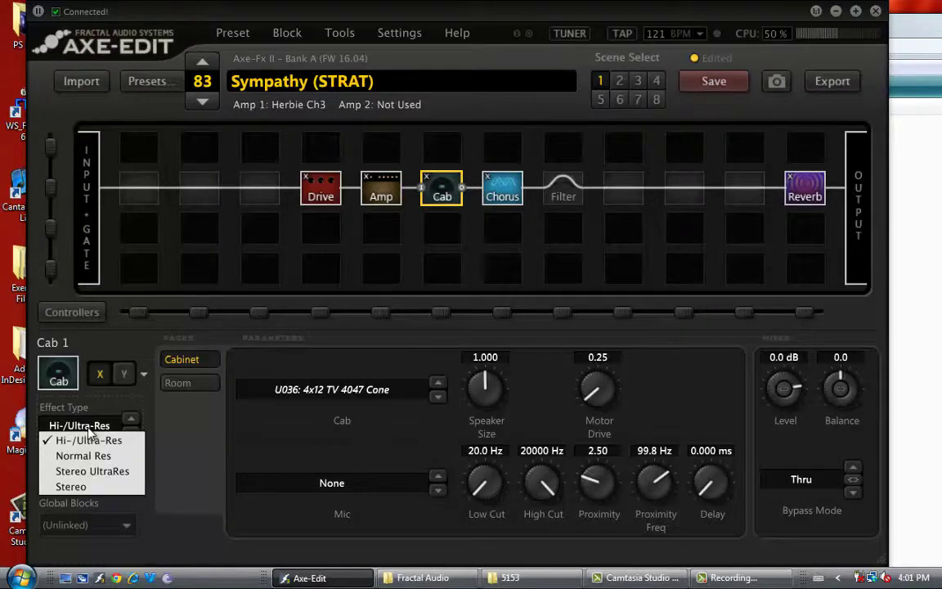
{"action": "left_click", "coordinate": [93, 472]}
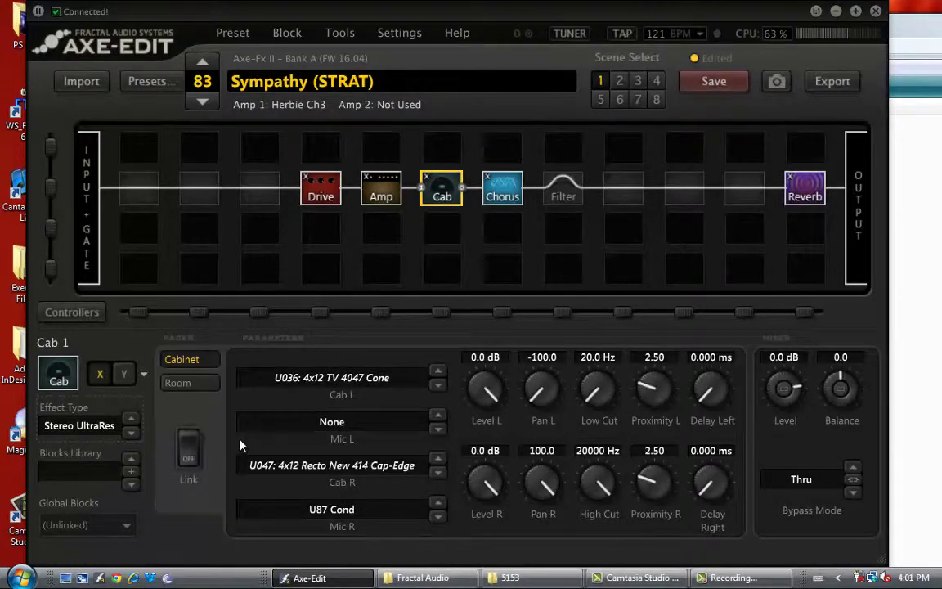
{"action": "left_click", "coordinate": [328, 380]}
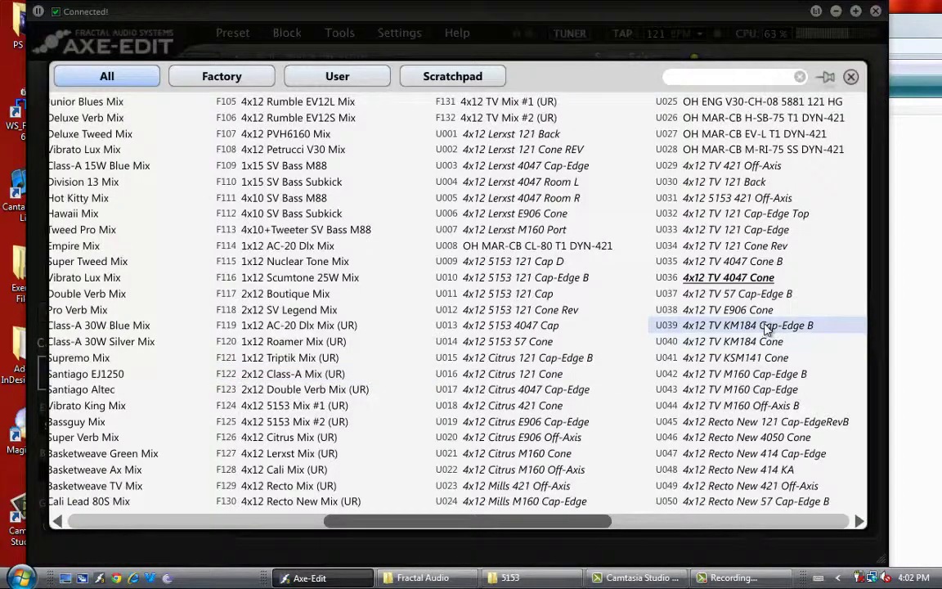
{"action": "left_click", "coordinate": [744, 374]}
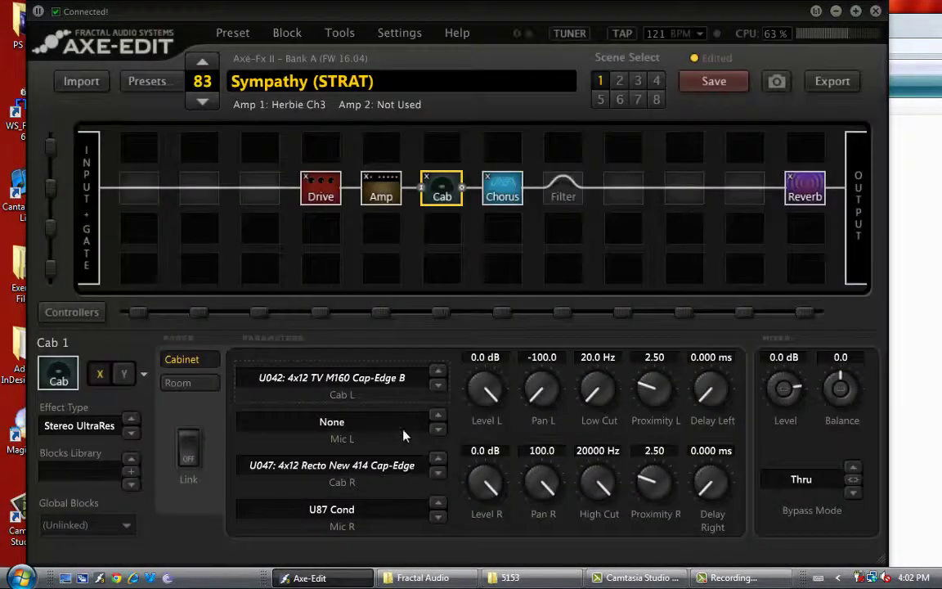
Set the right mic to None and the right cab to U045: 4x12 Recto New 121 Cap-EdgeRevB.
{"action": "left_click", "coordinate": [332, 510]}
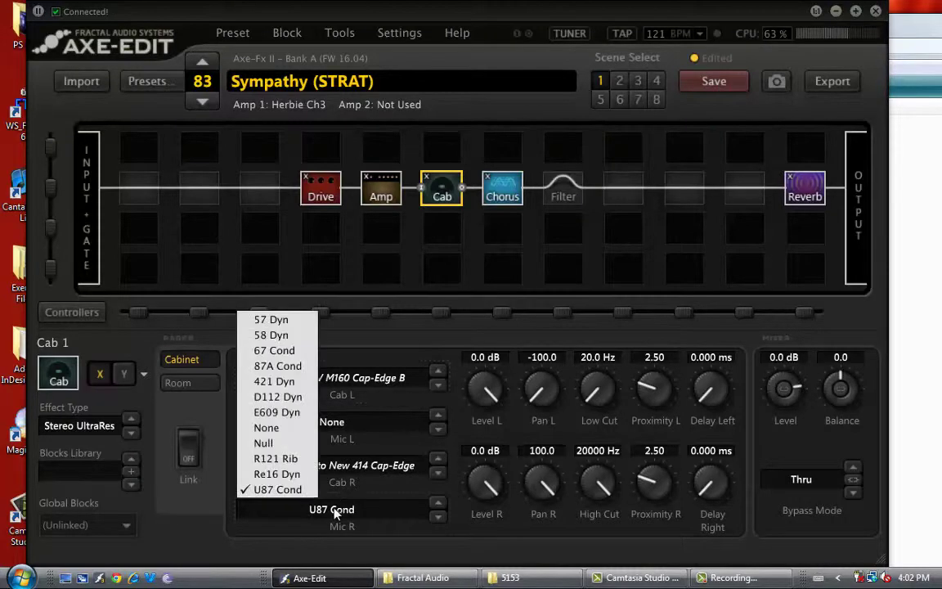
{"action": "left_click", "coordinate": [290, 429]}
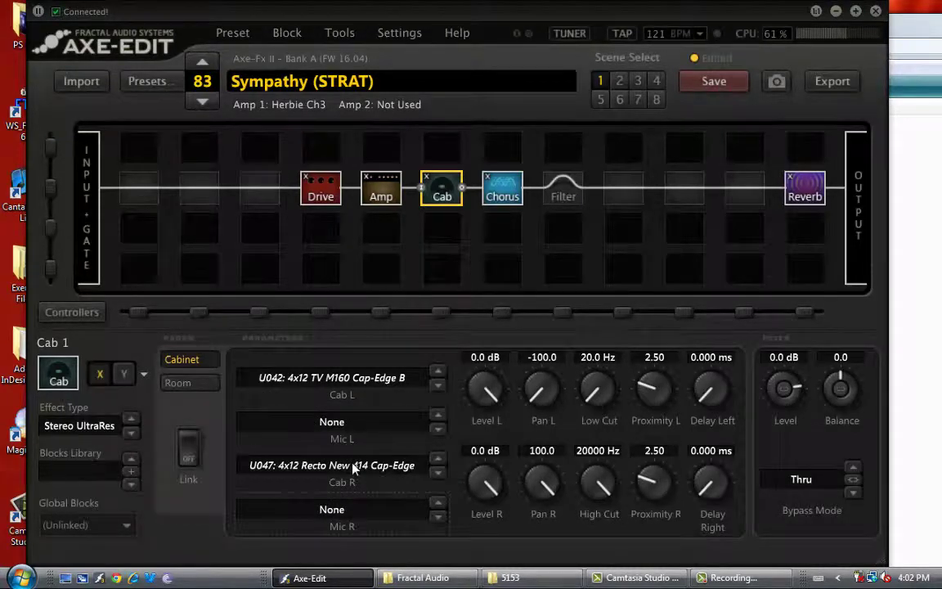
{"action": "left_click", "coordinate": [355, 468]}
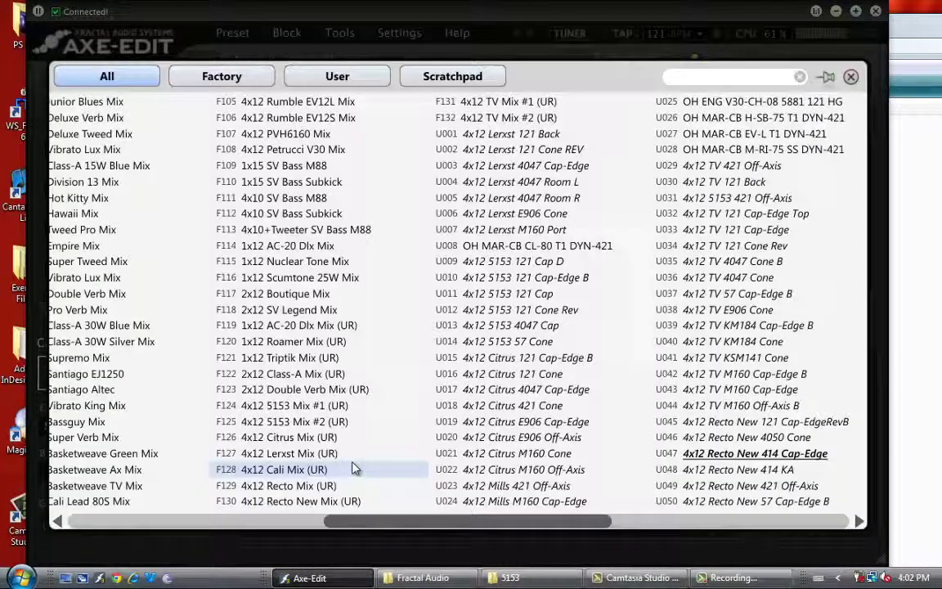
{"action": "left_click", "coordinate": [757, 120]}
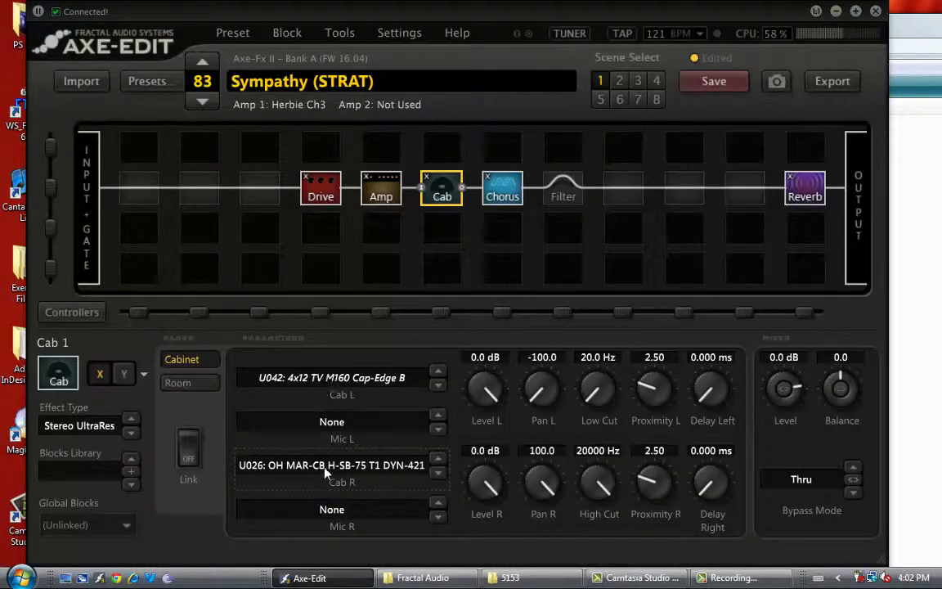
{"action": "left_click", "coordinate": [294, 466]}
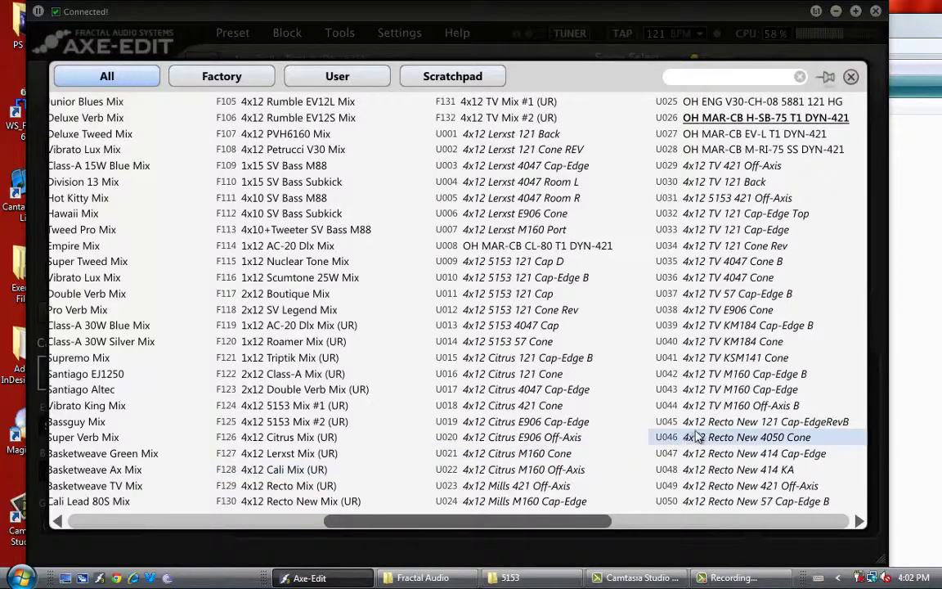
{"action": "left_click", "coordinate": [646, 421]}
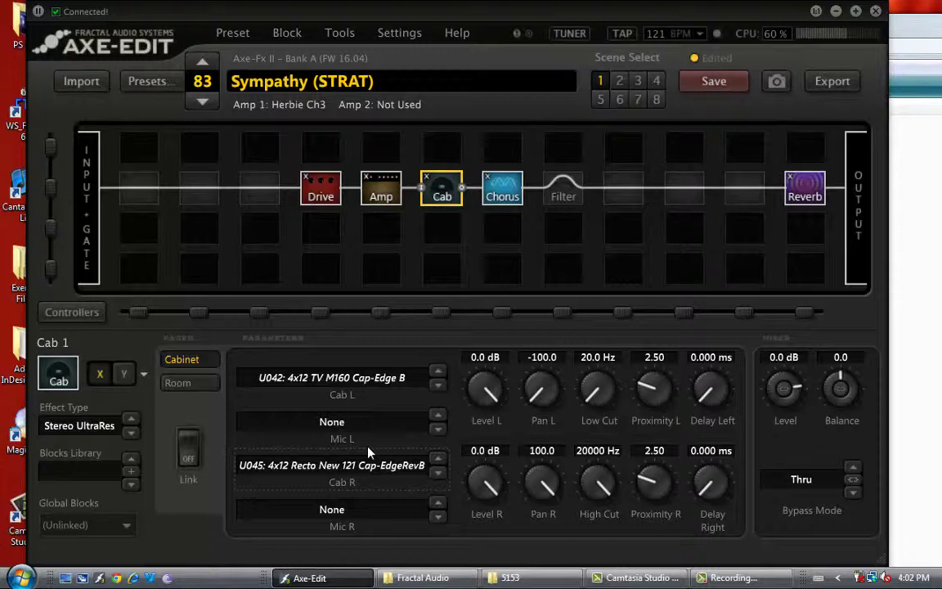
Step the left cab from U042 through U041 to U040: 4x12 TV KM184 Cone.
{"action": "left_click", "coordinate": [439, 373]}
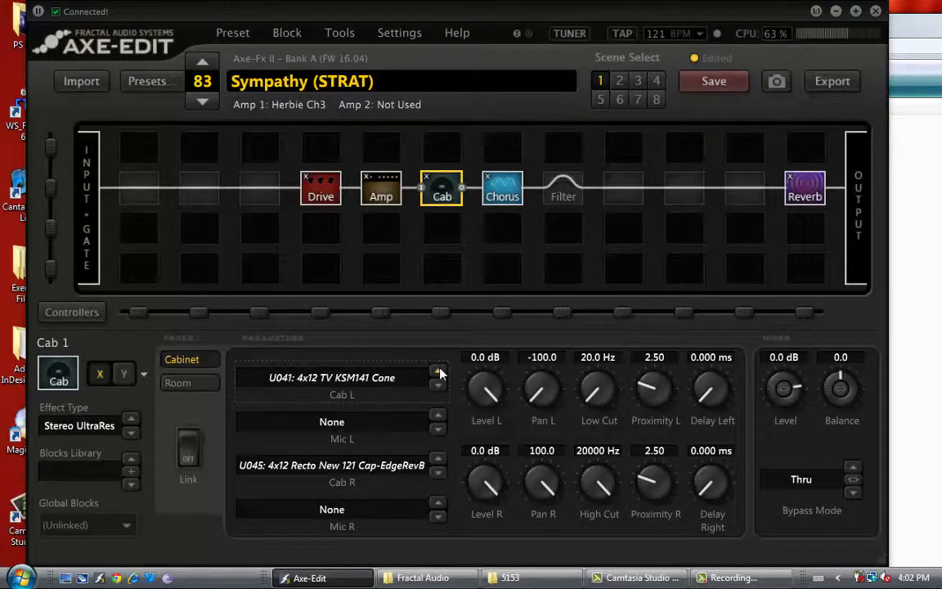
{"action": "left_click", "coordinate": [440, 373]}
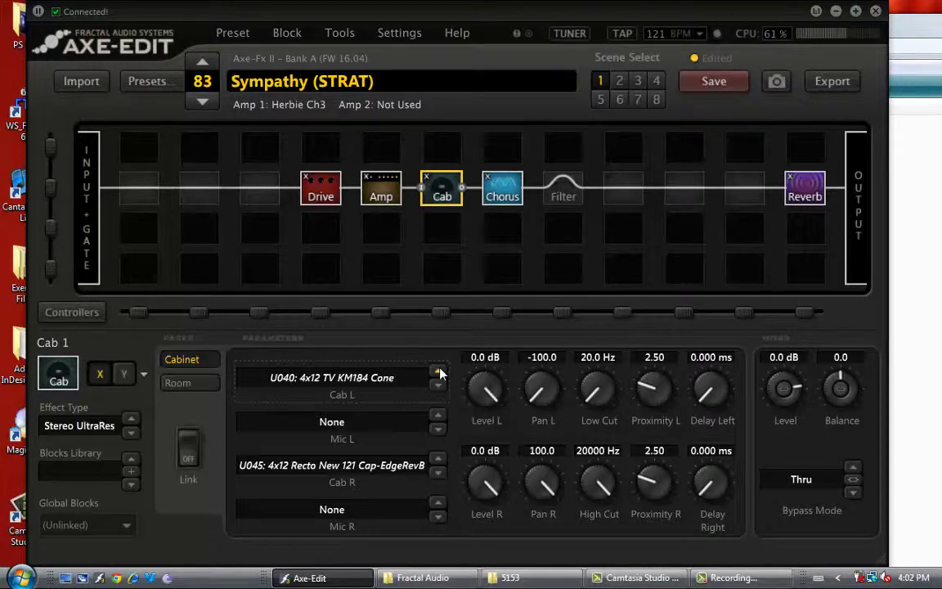